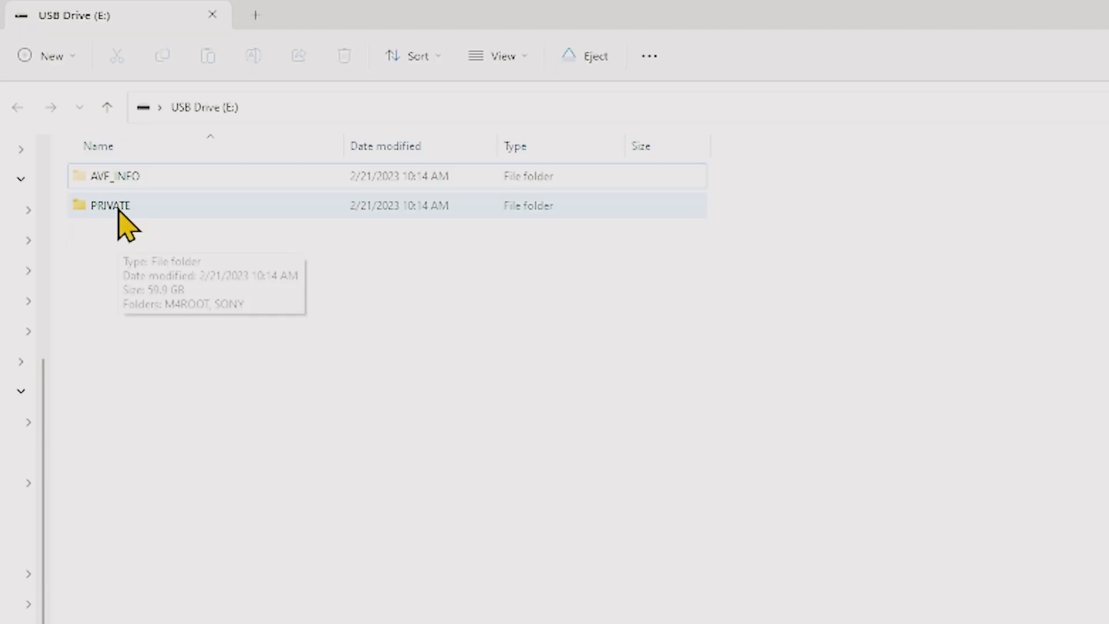
Step: Browse the card's PRIVATE > M4ROOT > CLIP folder of full-resolution clips
double_click(120, 207)
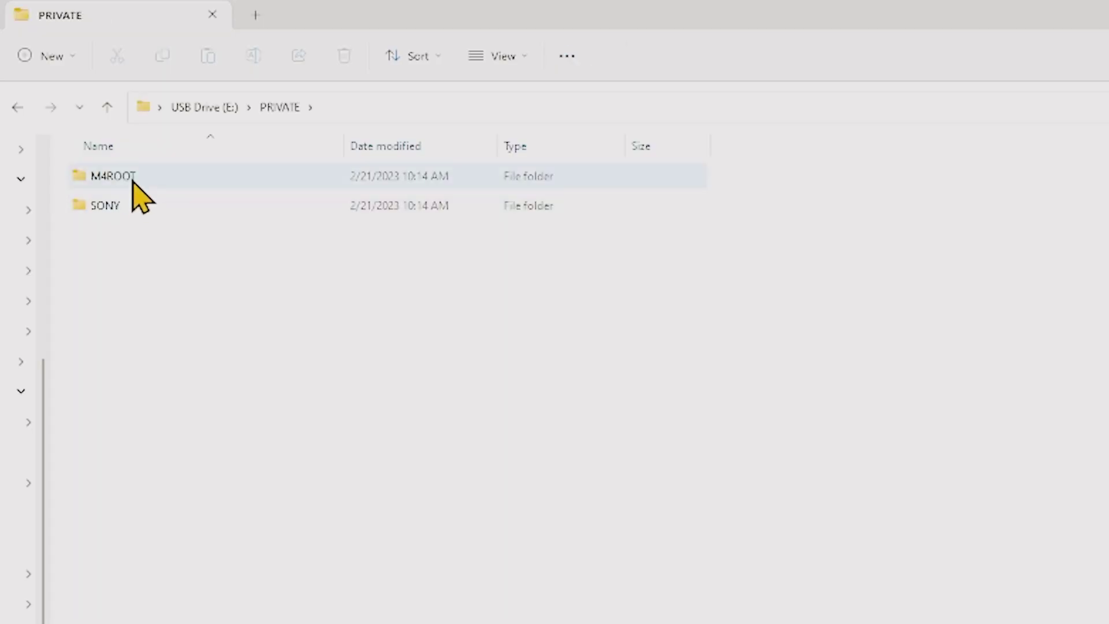
double_click(133, 181)
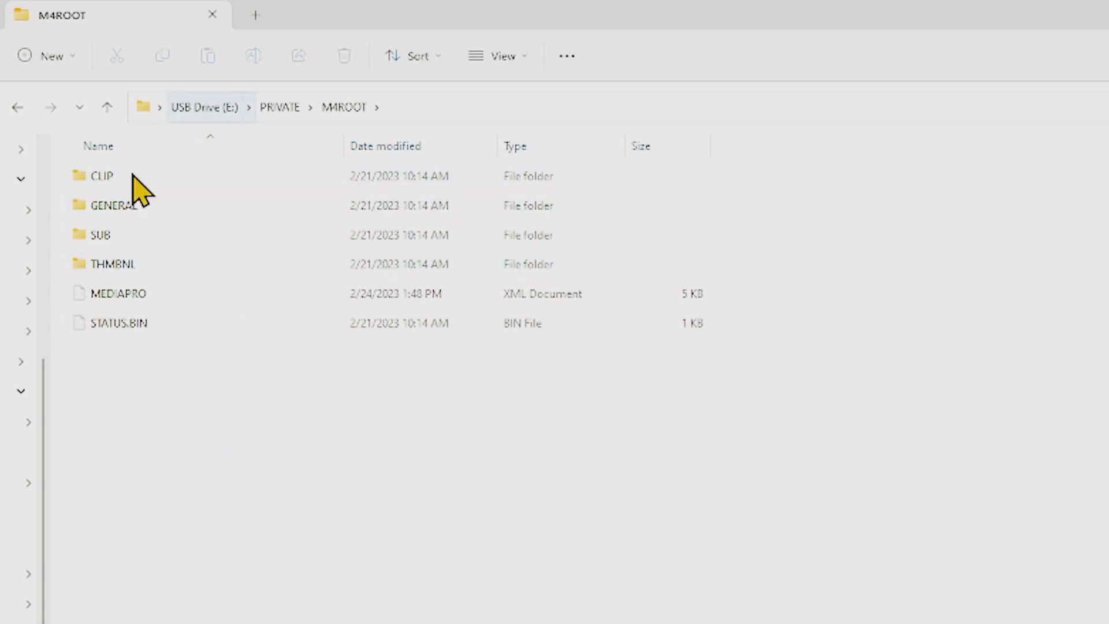
mouse_move(121, 179)
mouse_move(128, 238)
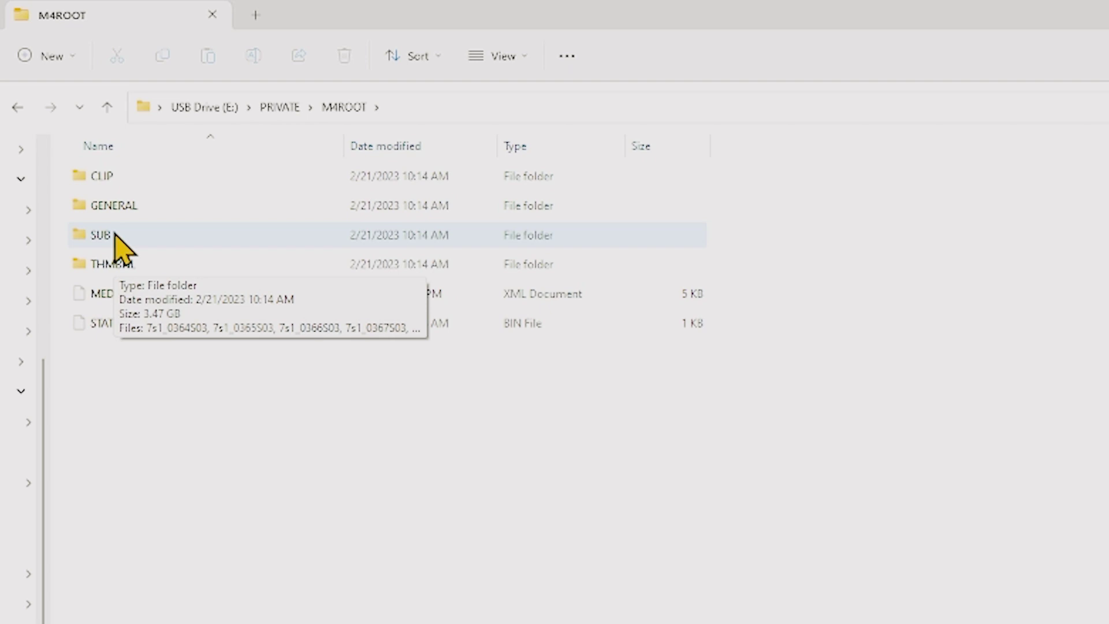
double_click(114, 176)
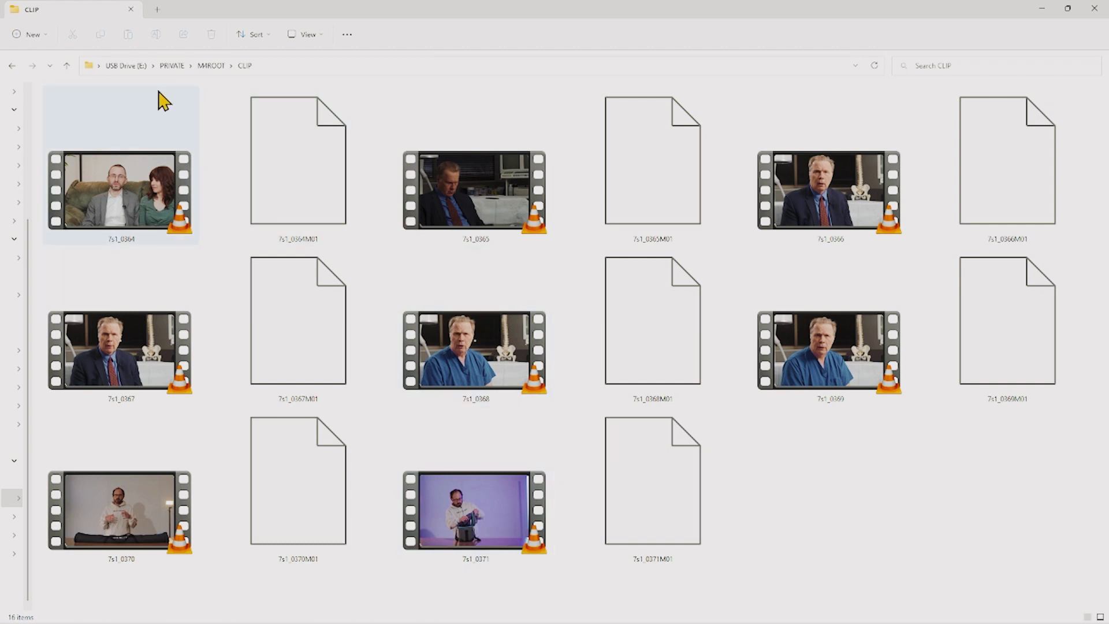
Step: Open the SUB folder and show its proxy clips as extra large icons
left_click(203, 68)
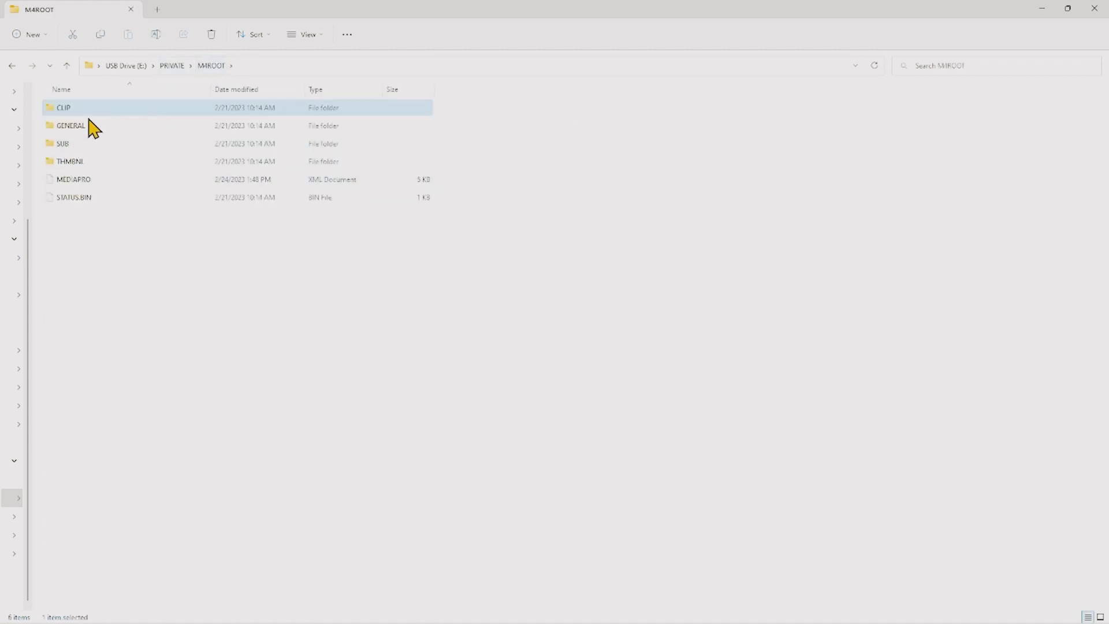
double_click(85, 149)
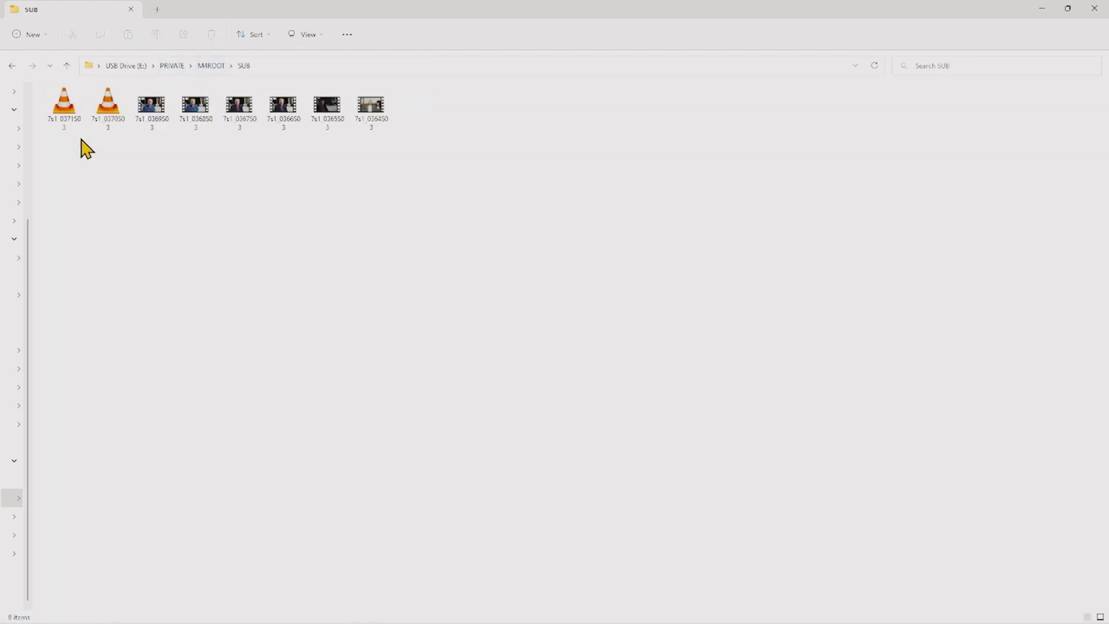
right_click(225, 239)
mouse_move(267, 258)
left_click(451, 255)
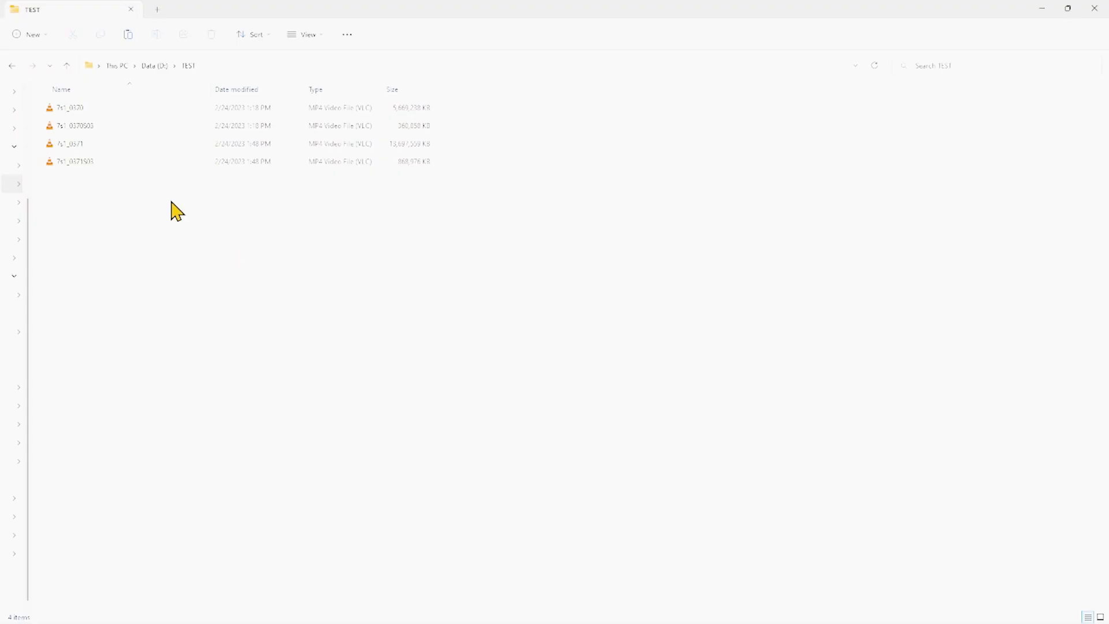
Step: Create two new folders in D:\TEST named RAW and PROXIES
left_click(81, 144)
left_click(81, 109, "ctrl")
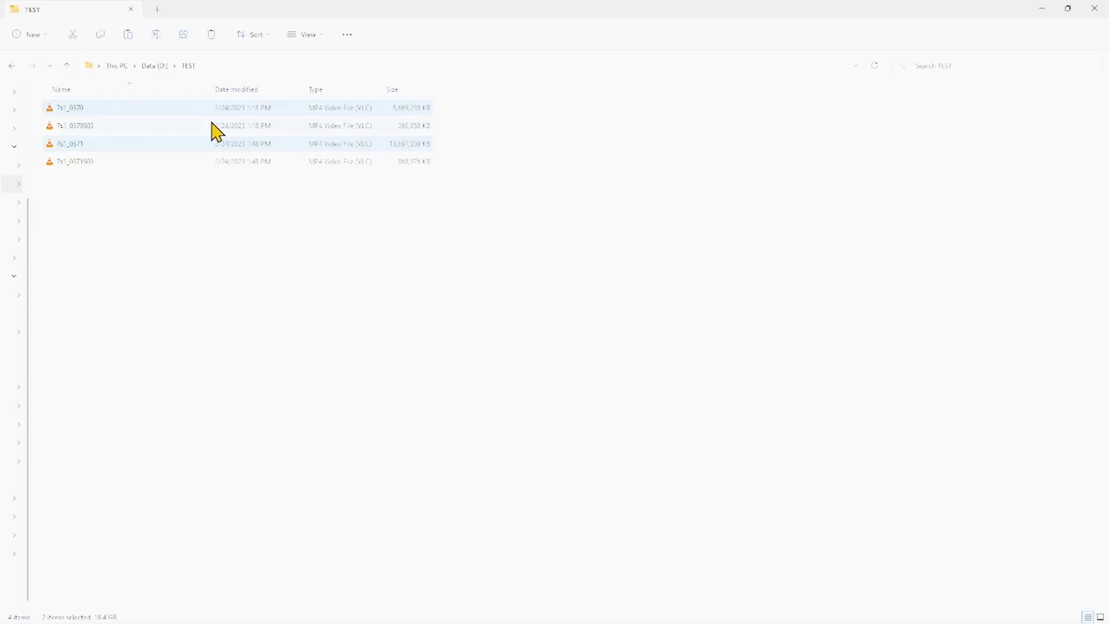
left_click(165, 255)
key("ctrl+shift+n")
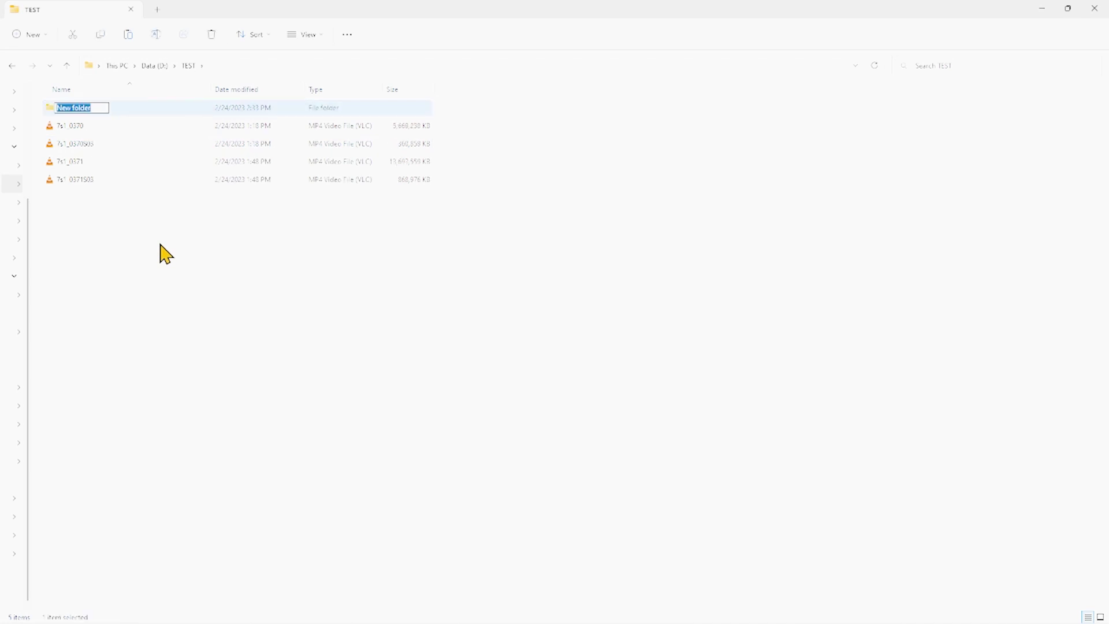
type("RAW")
key("Return")
key("ctrl+shift+n")
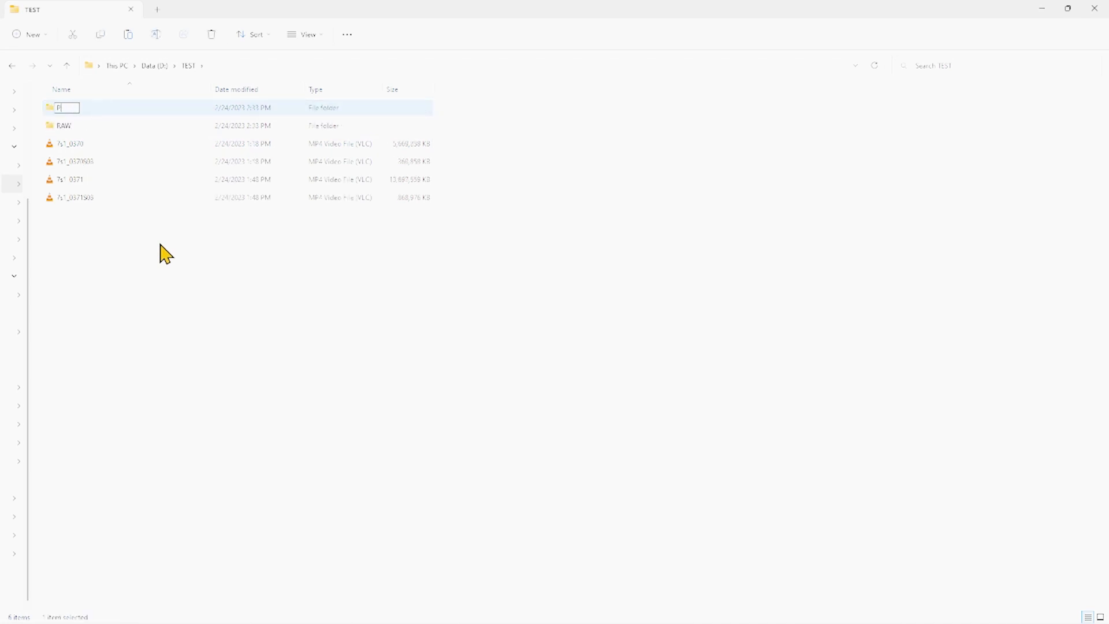
type("PROXIES")
key("Return")
Step: Move the two S03 proxies into PROXIES and the 7s1_0370/7s1_0371 clips into RAW
left_click(110, 199)
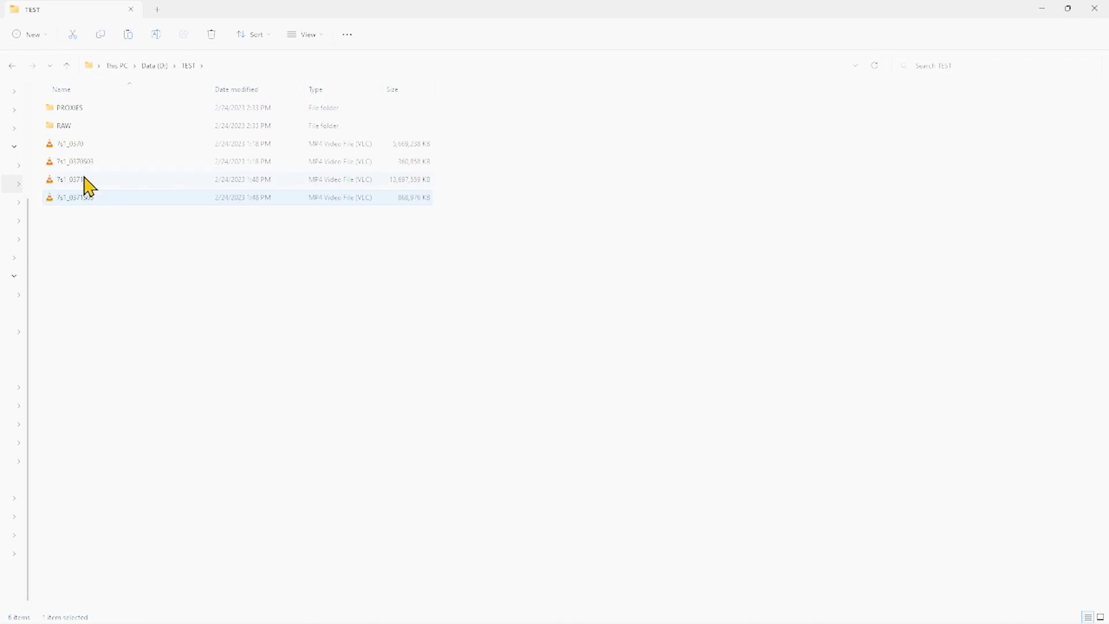
left_click(77, 165, "ctrl")
left_click_drag(77, 165, 77, 111)
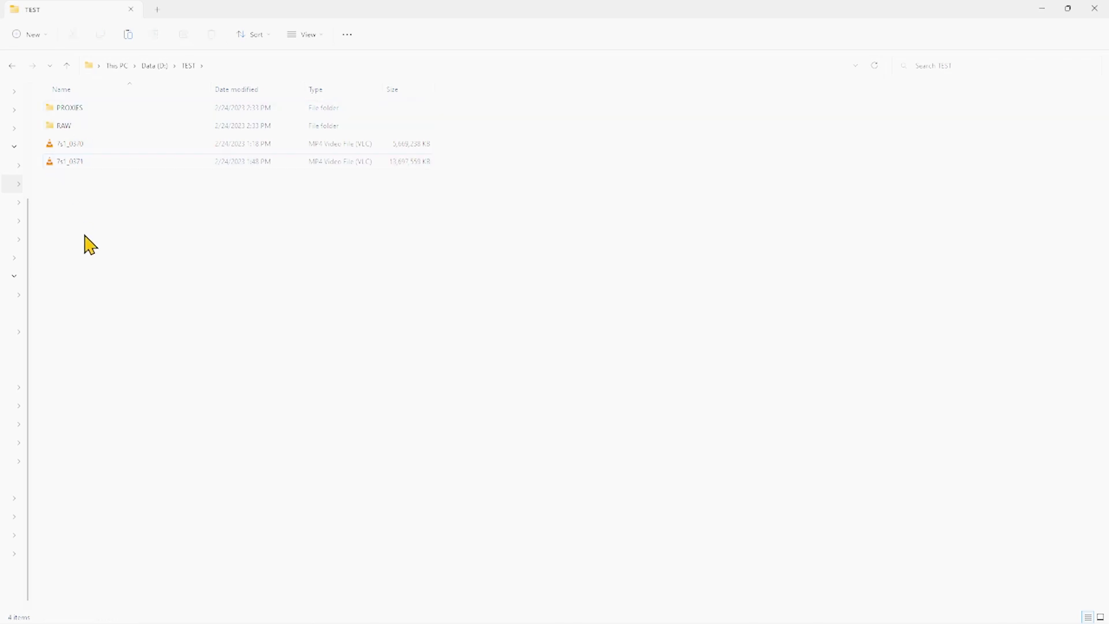
left_click_drag(84, 237, 63, 133)
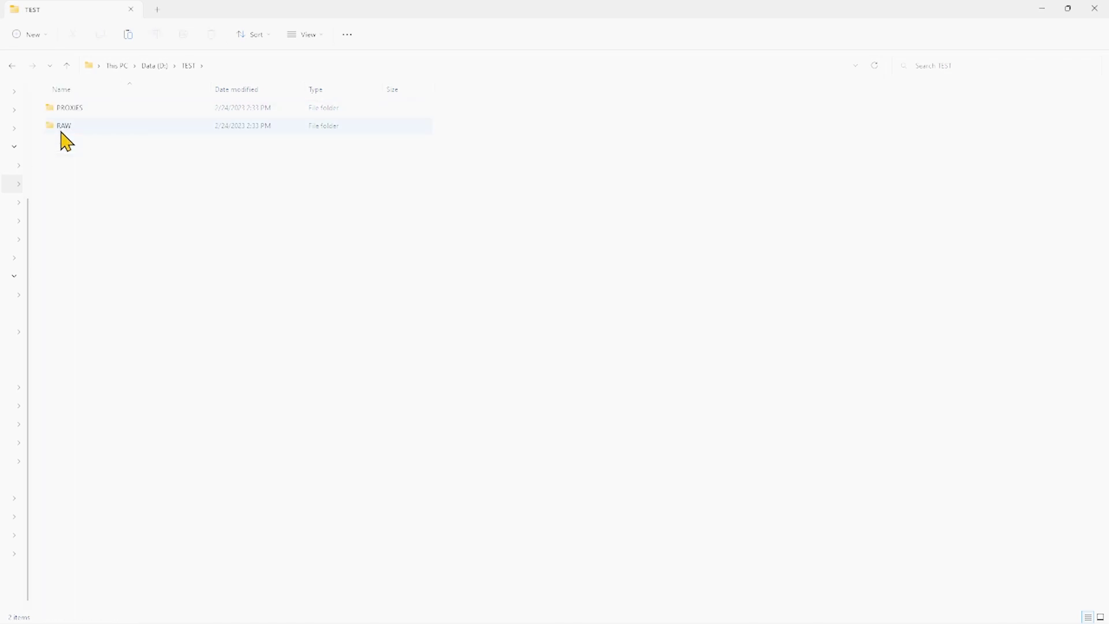
left_click_drag(367, 10, 329, 238)
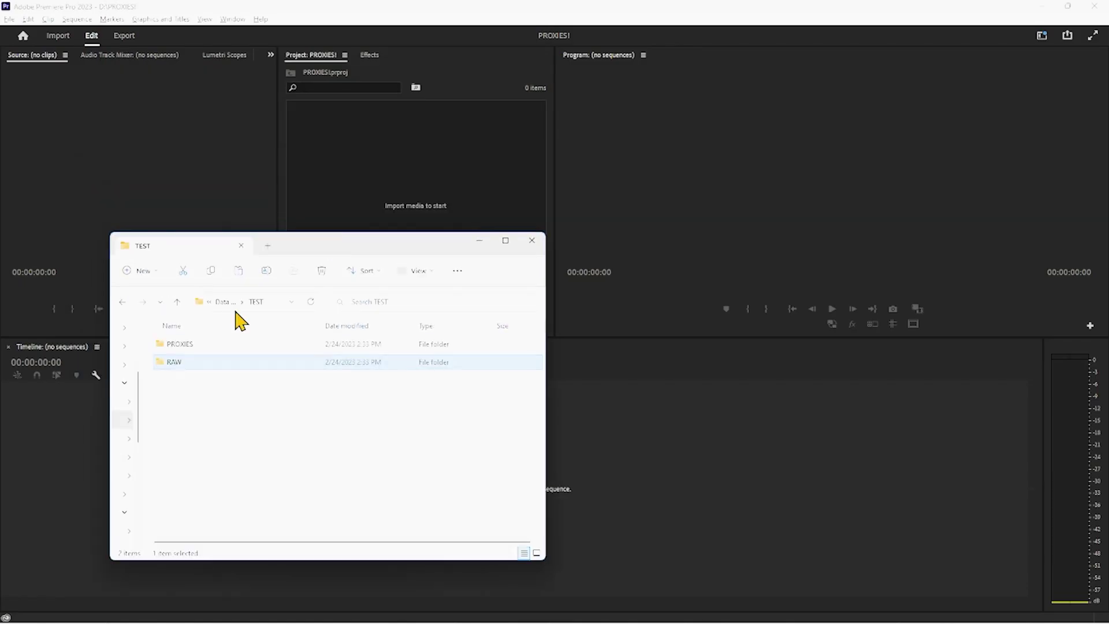
Step: Import the RAW folder as a bin and scrub the 7s1_0371 sequence from about 2:16
left_click_drag(189, 367, 411, 161)
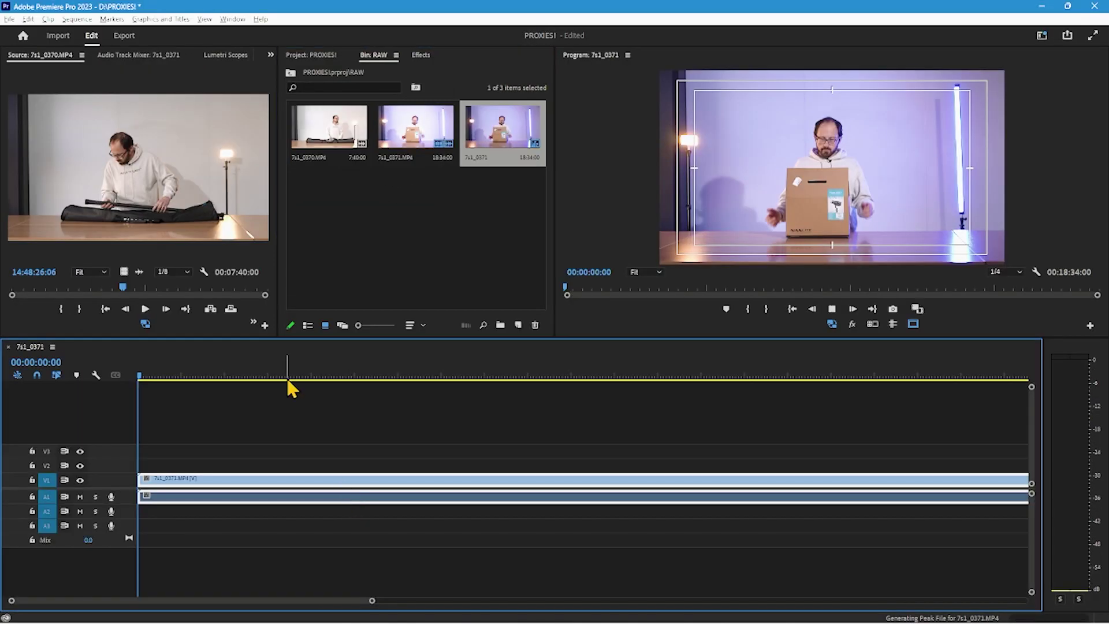
left_click(531, 376)
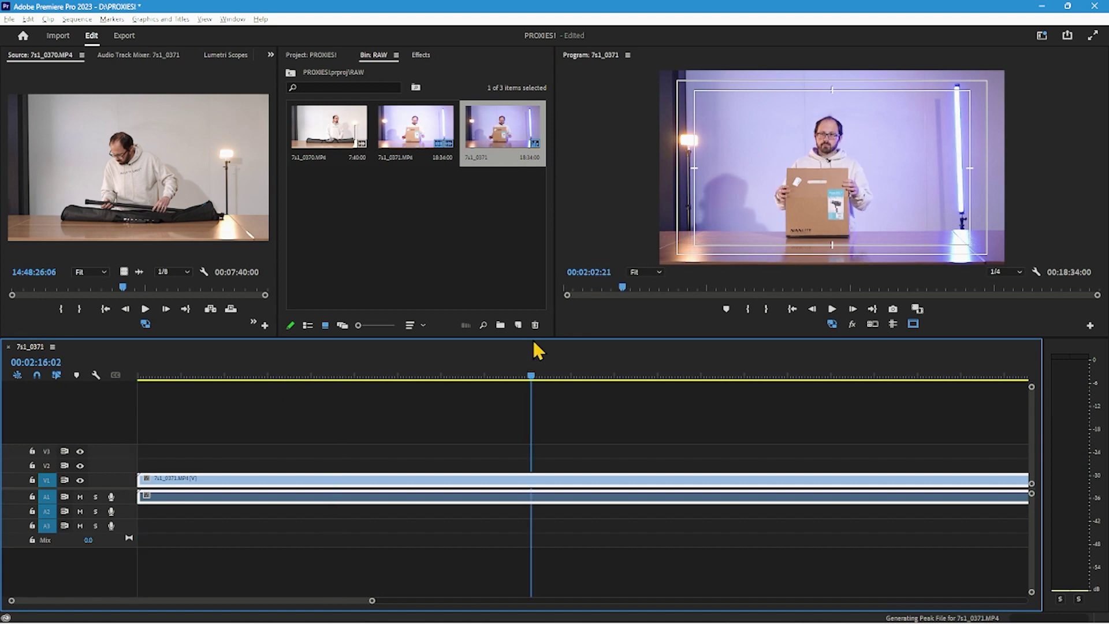
left_click_drag(813, 377, 800, 378)
key("space")
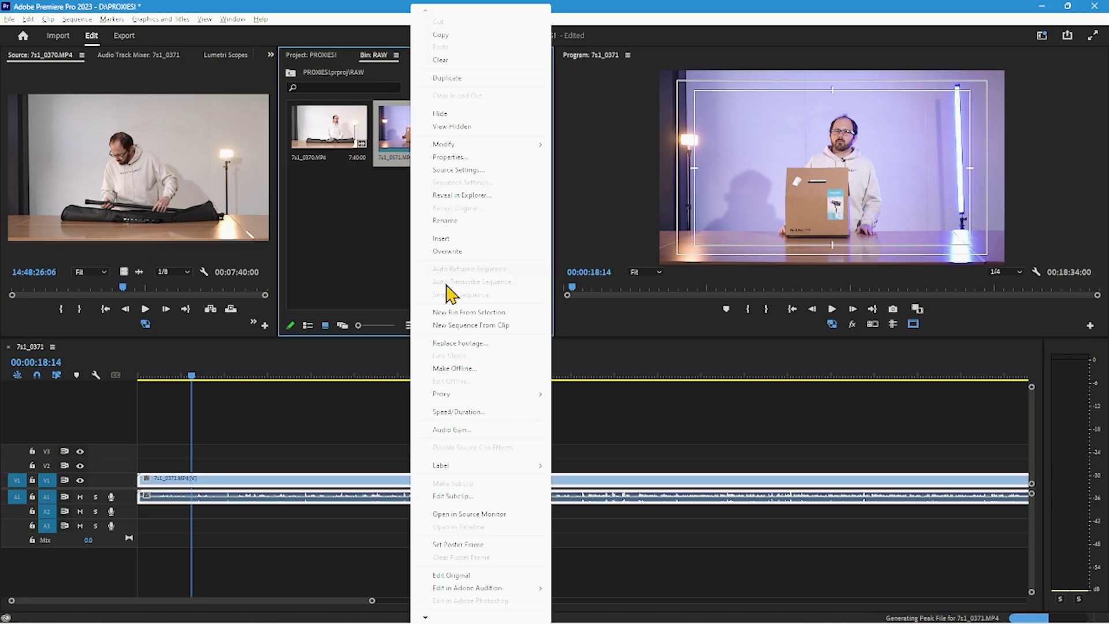
Step: Attach 7s1_0371S03 from TEST\PROXIES as the proxy for 7s1_0371.MP4
mouse_move(463, 399)
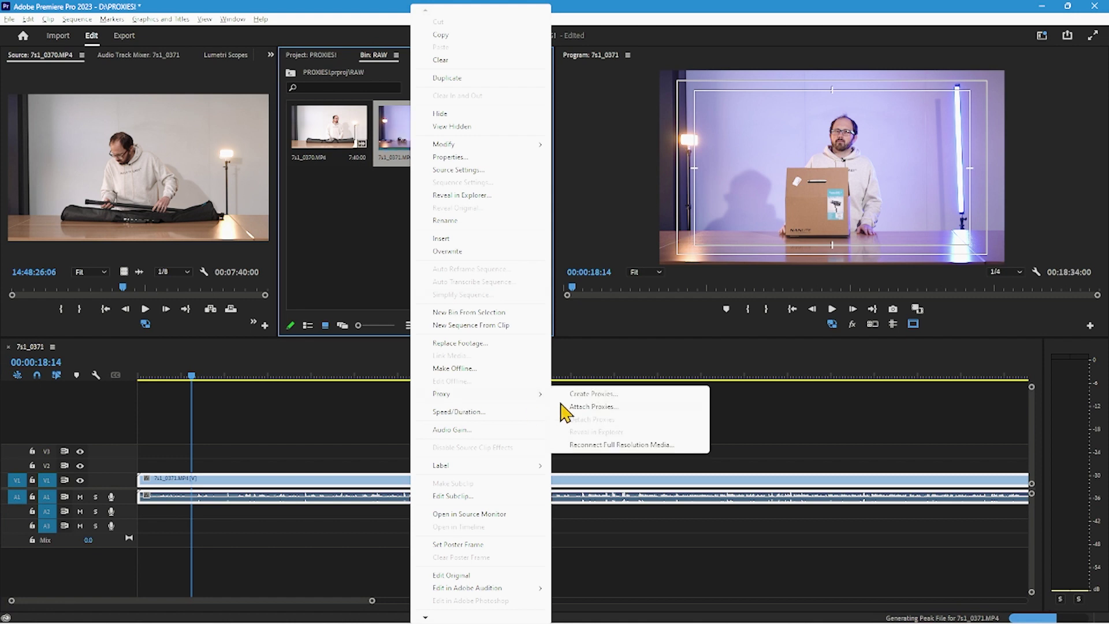
left_click(591, 406)
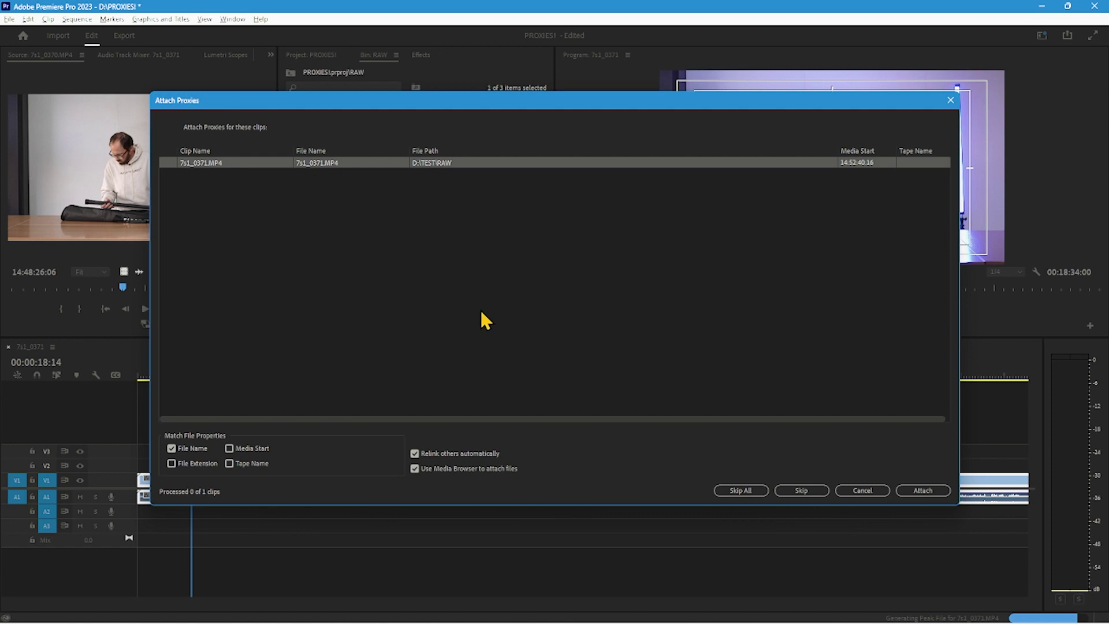
left_click(920, 493)
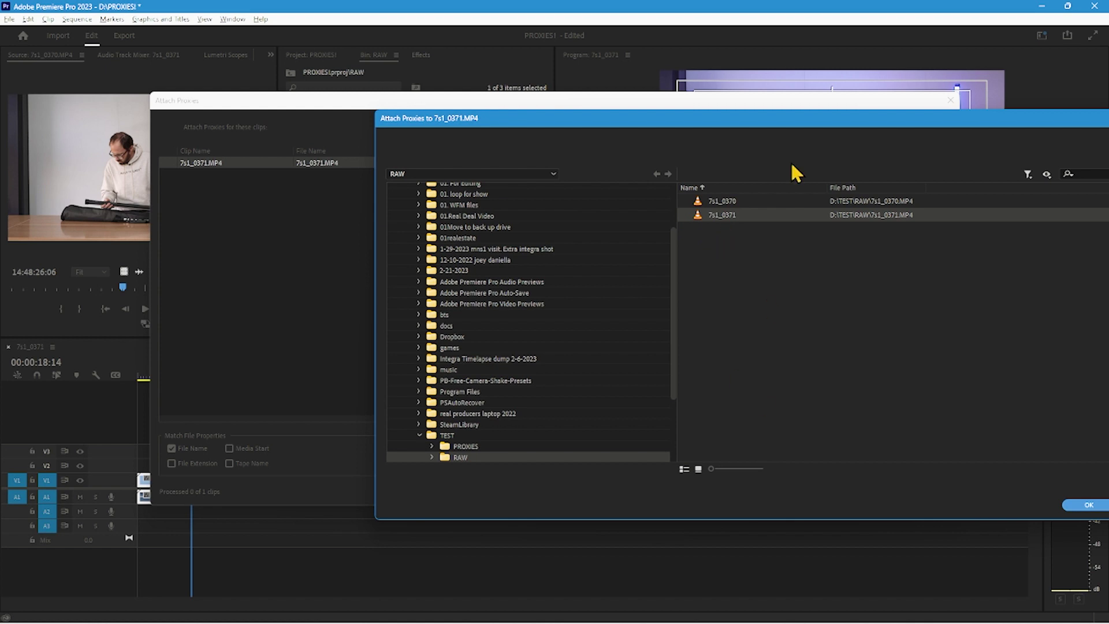
left_click_drag(781, 123, 483, 150)
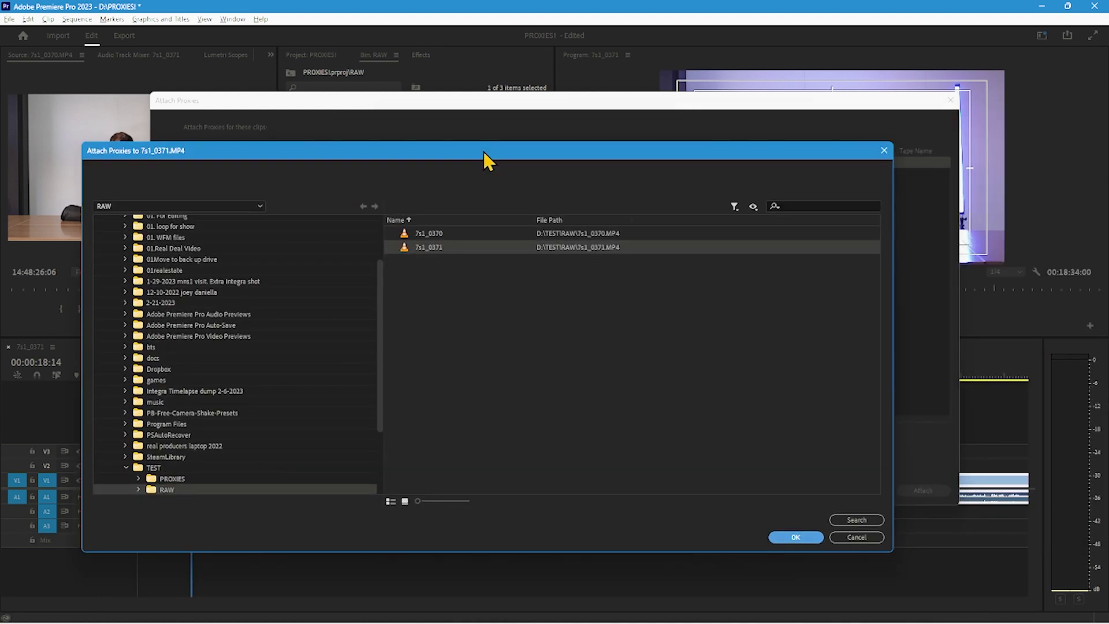
left_click(168, 479)
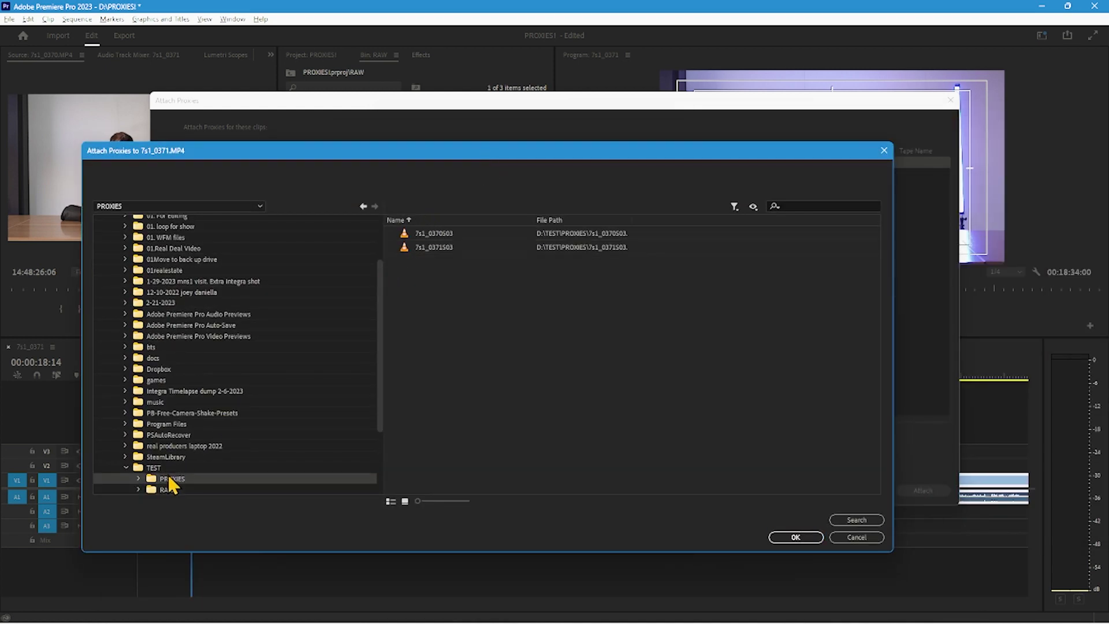
left_click(447, 250)
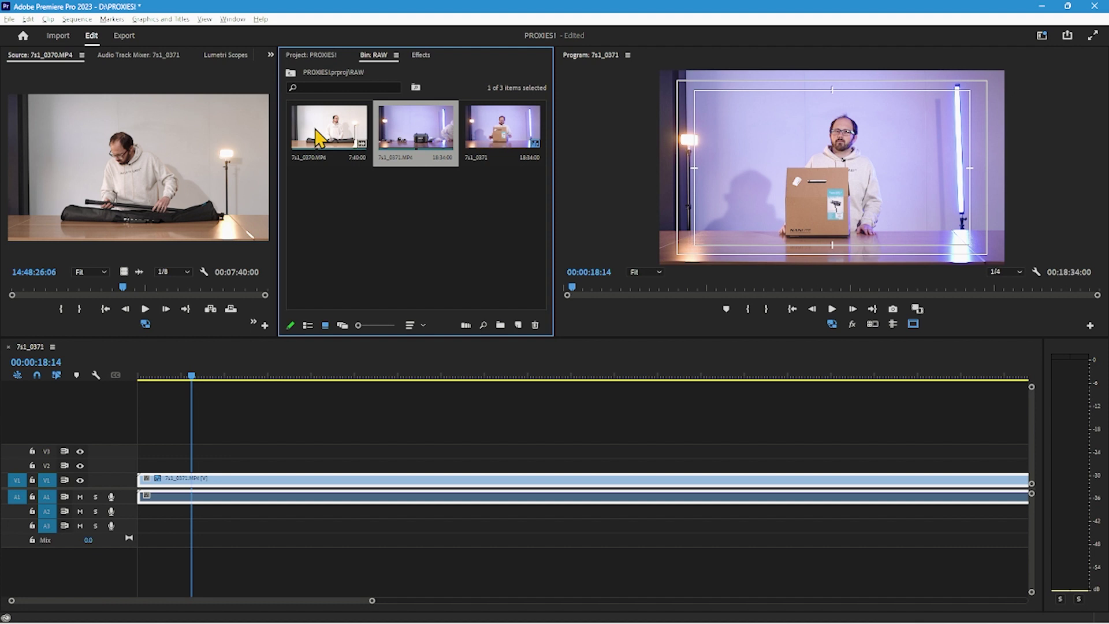
Step: Check the Proxy options for 7s1_0370.MP4, then bring Shutter Encoder forward
left_click(317, 137)
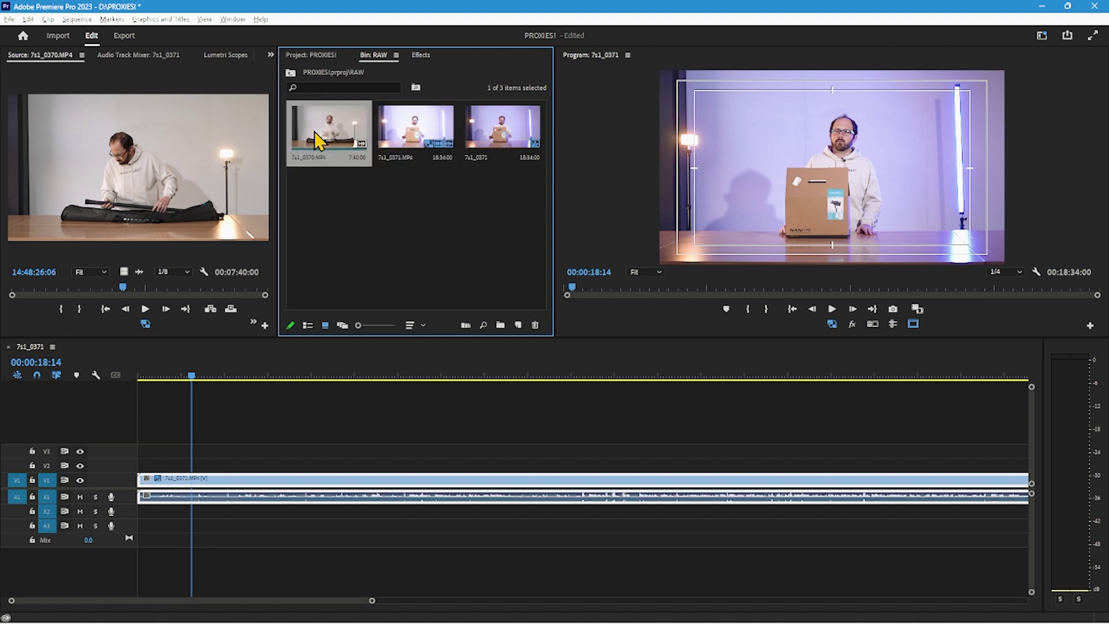
right_click(317, 138)
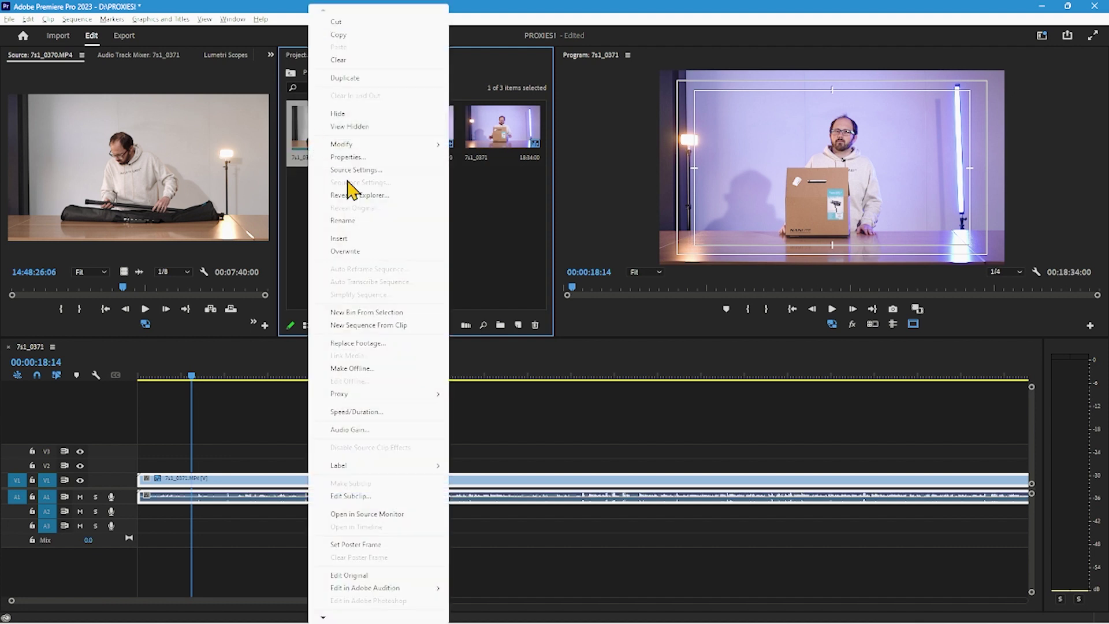
mouse_move(346, 398)
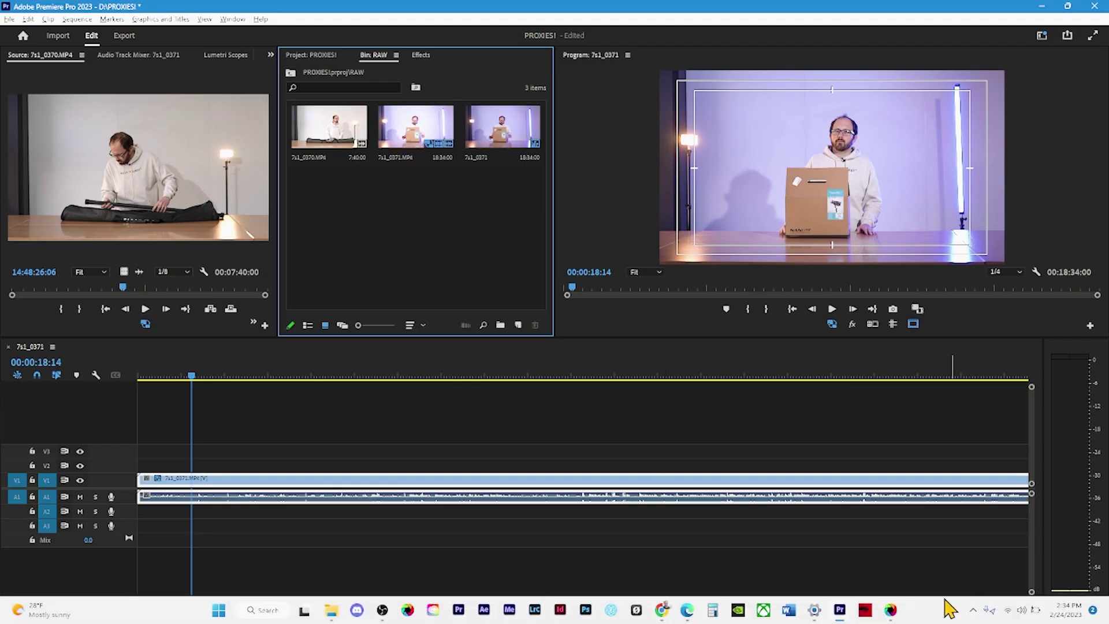
left_click(891, 611)
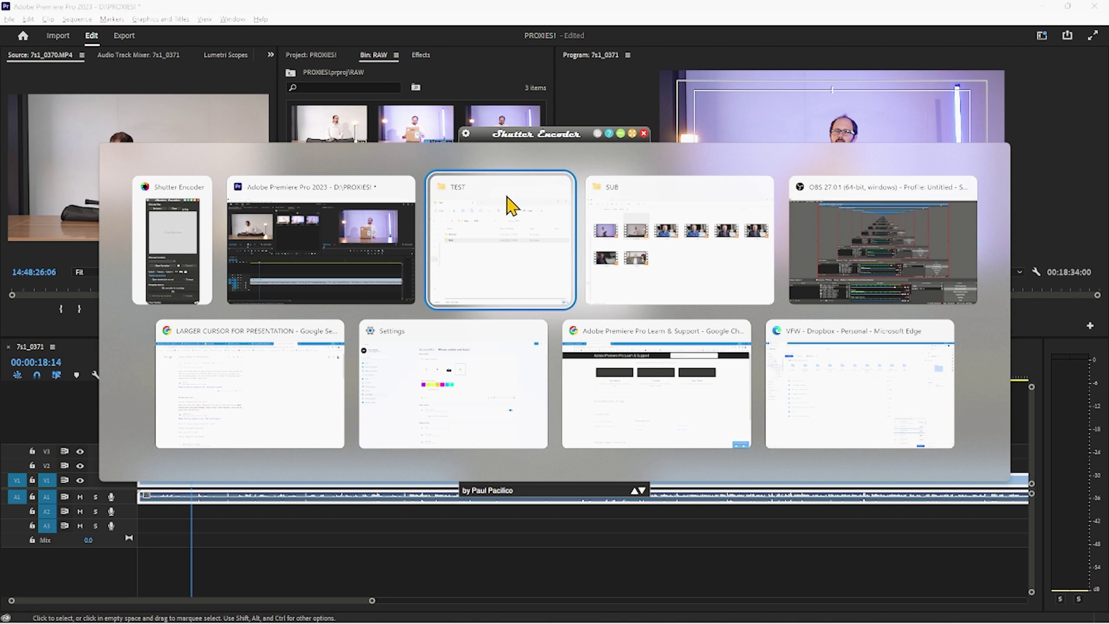
Step: Load both S03 proxies from D:\TEST\PROXIES into Shutter Encoder and open their file actions
left_click(520, 237)
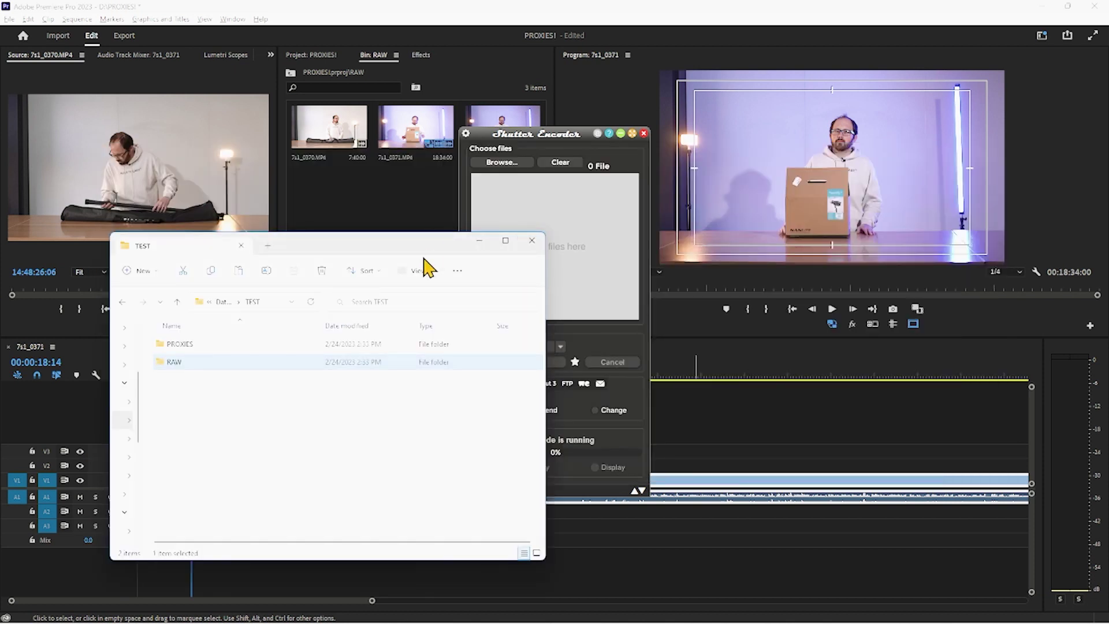
double_click(183, 344)
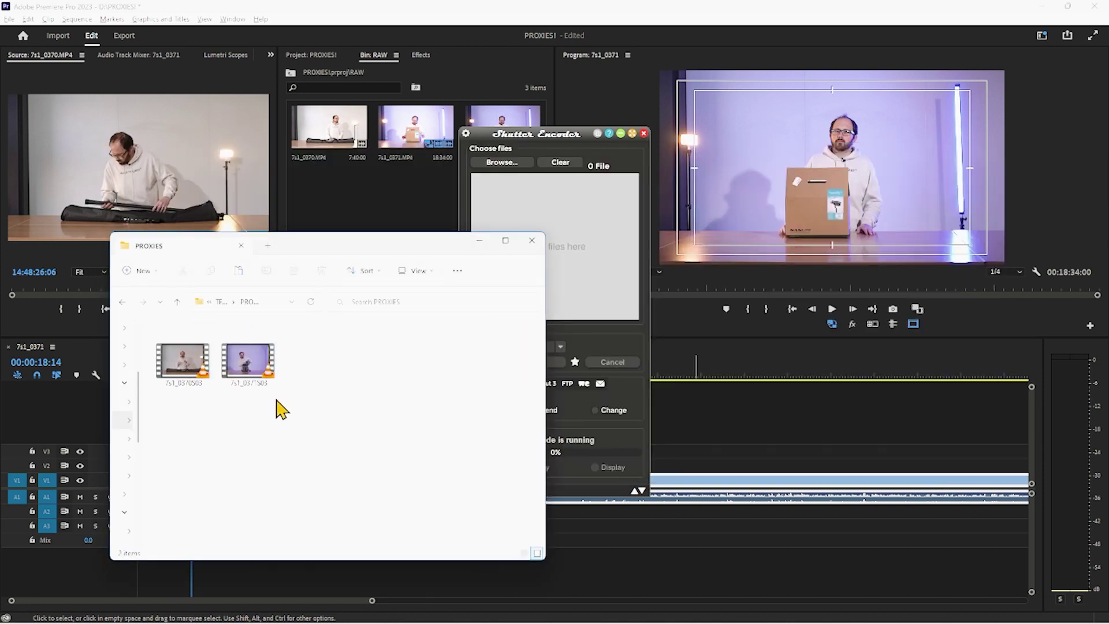
left_click_drag(280, 409, 577, 237)
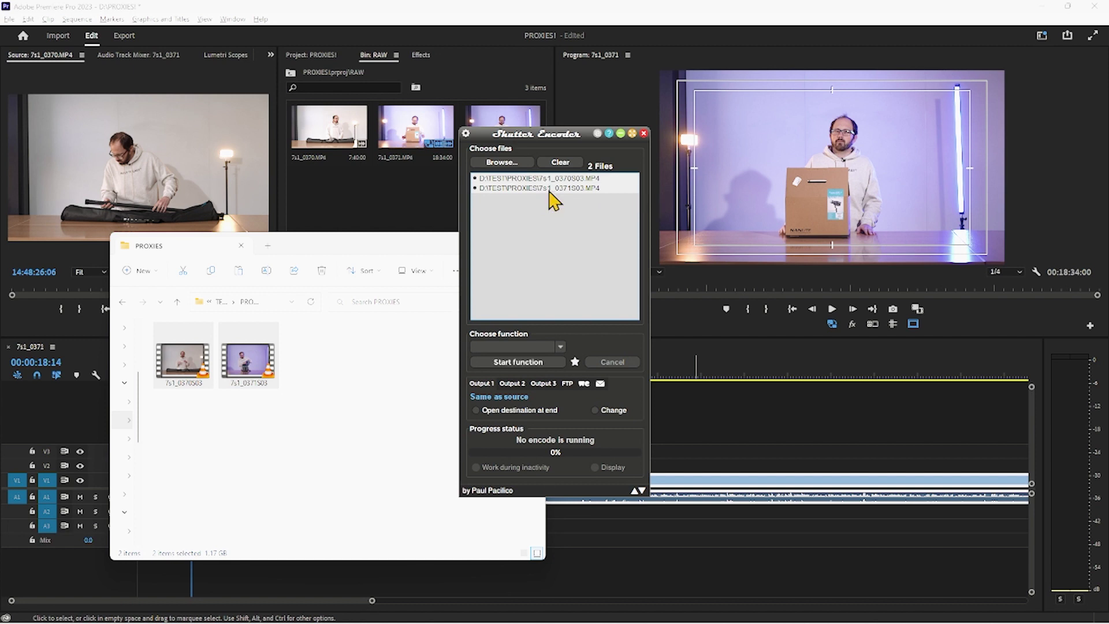
right_click(550, 196)
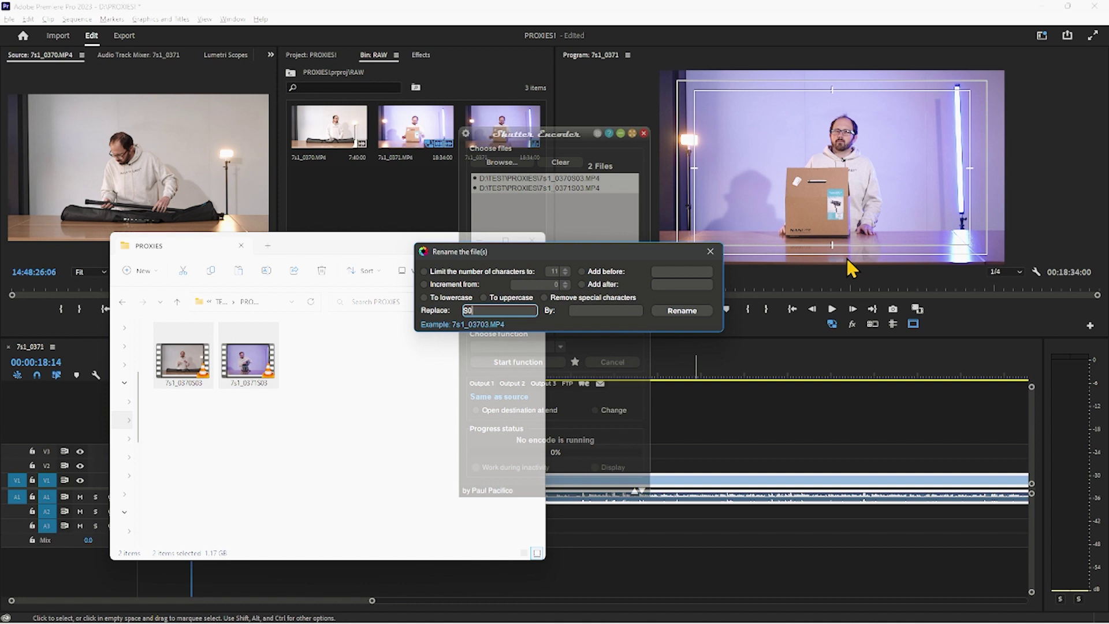
Step: Rename both proxies by replacing S03 with _PROXY, then return to the card's SUB folder
key("Tab")
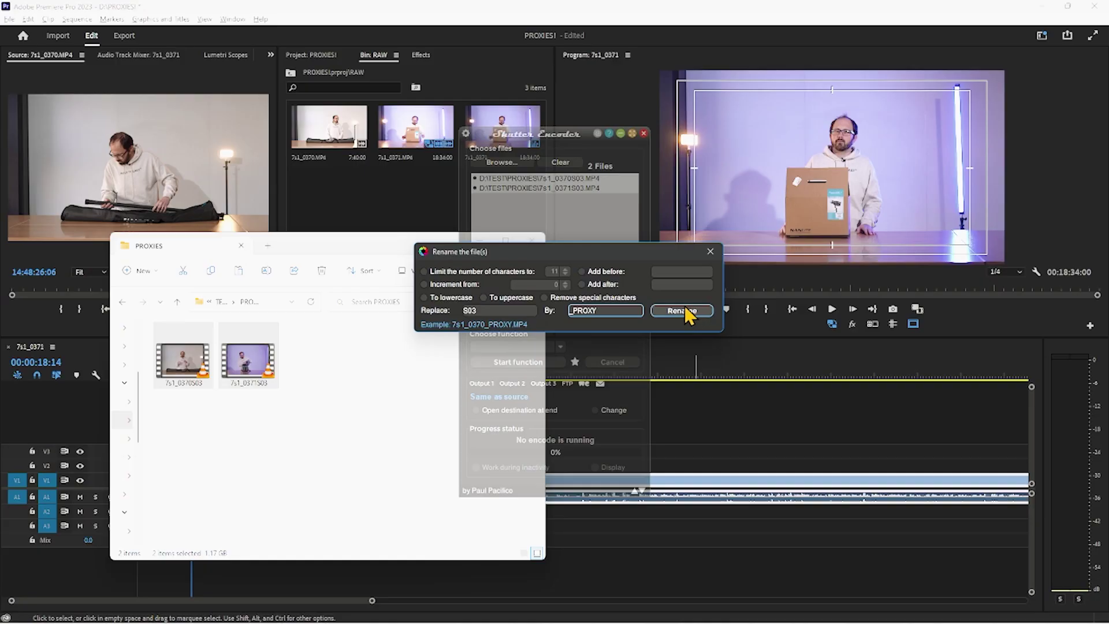
left_click(688, 313)
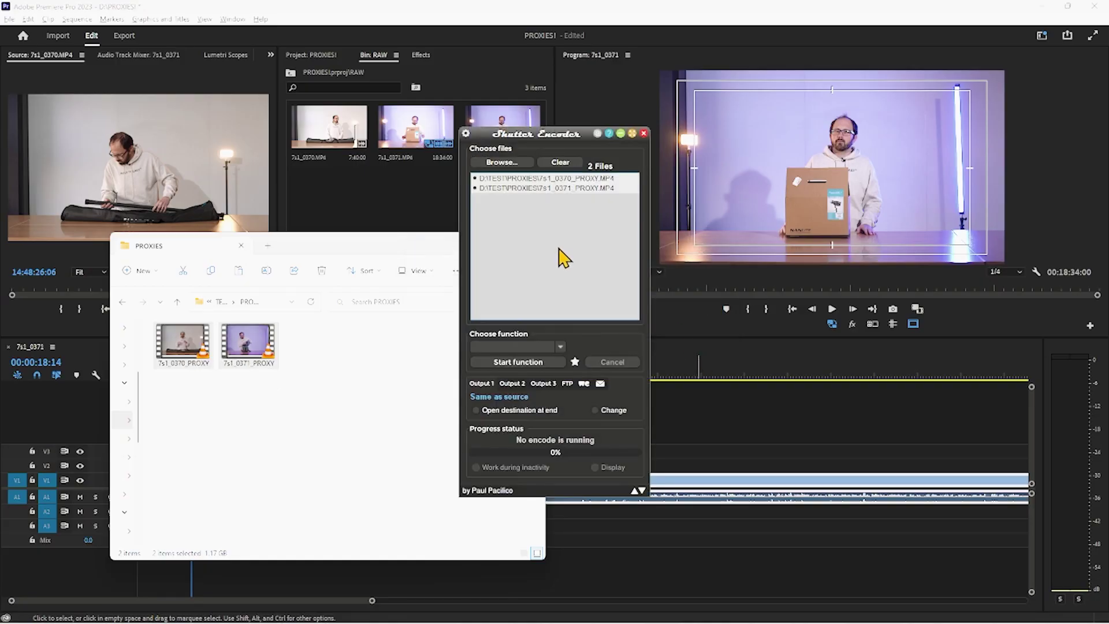
left_click(275, 412)
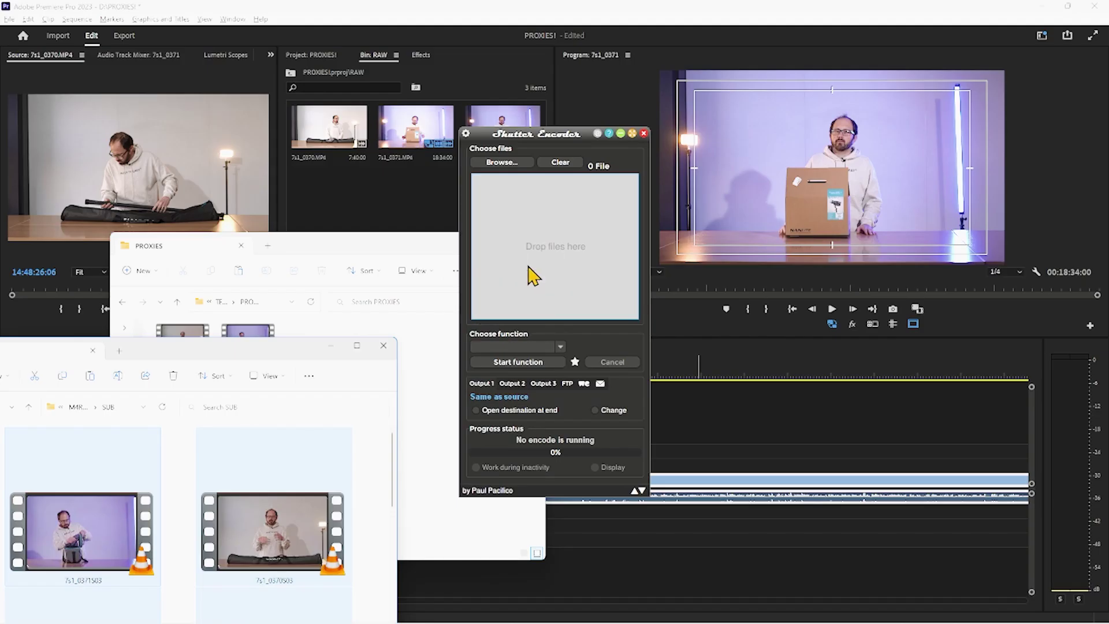
Step: Rename all eight SUB proxies in Shutter Encoder, replacing S03 with _PROXY
left_click_drag(533, 277, 531, 275)
right_click(520, 242)
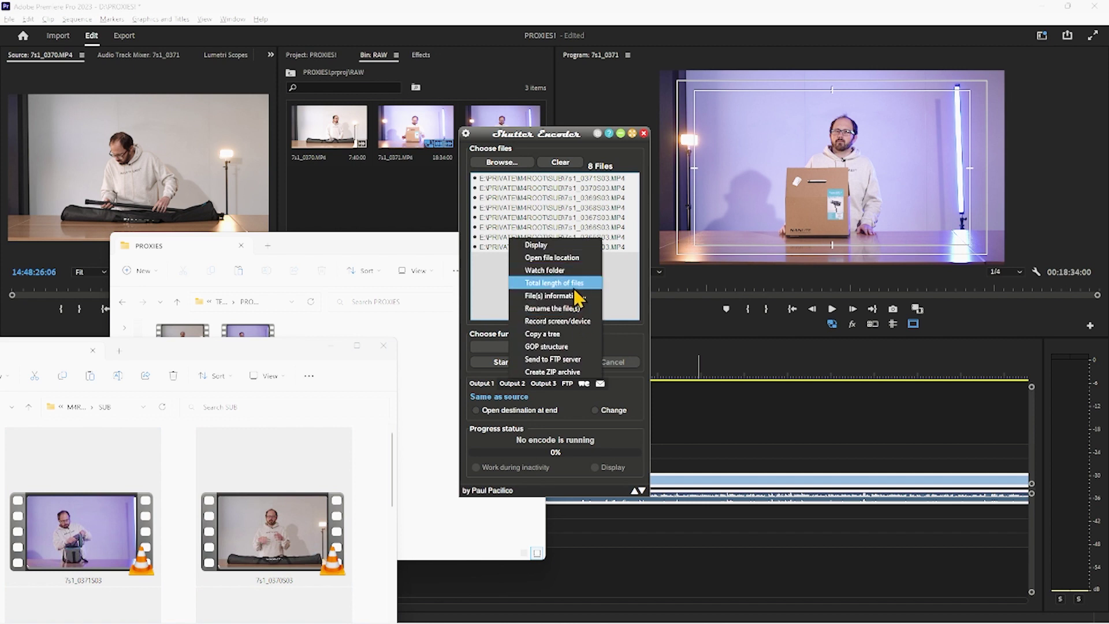
left_click(588, 310)
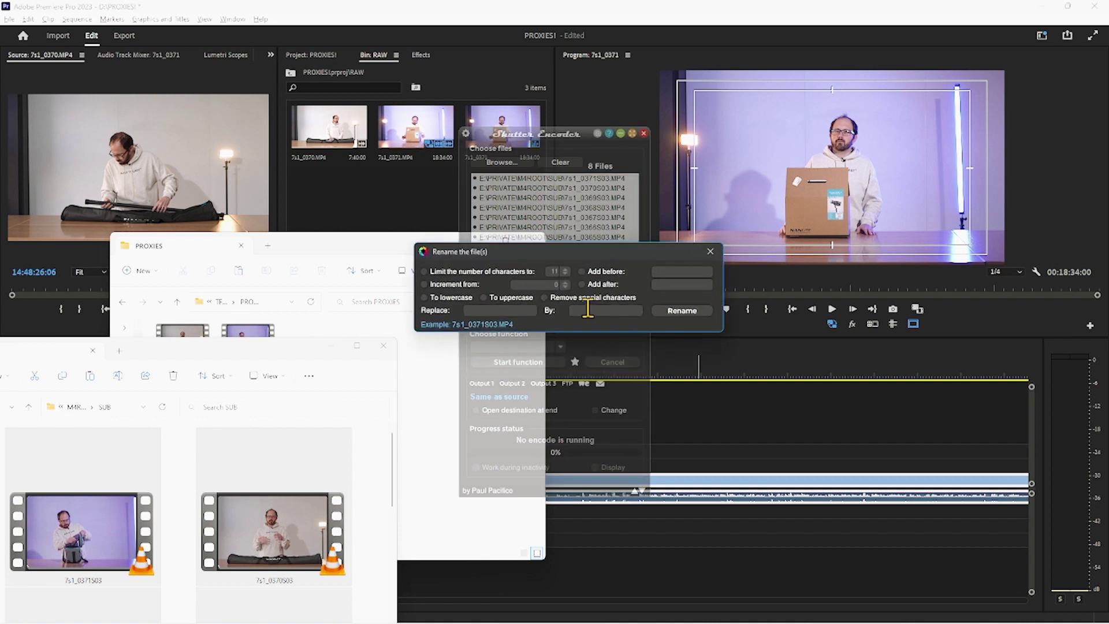
left_click(504, 310)
key("Tab")
left_click(680, 310)
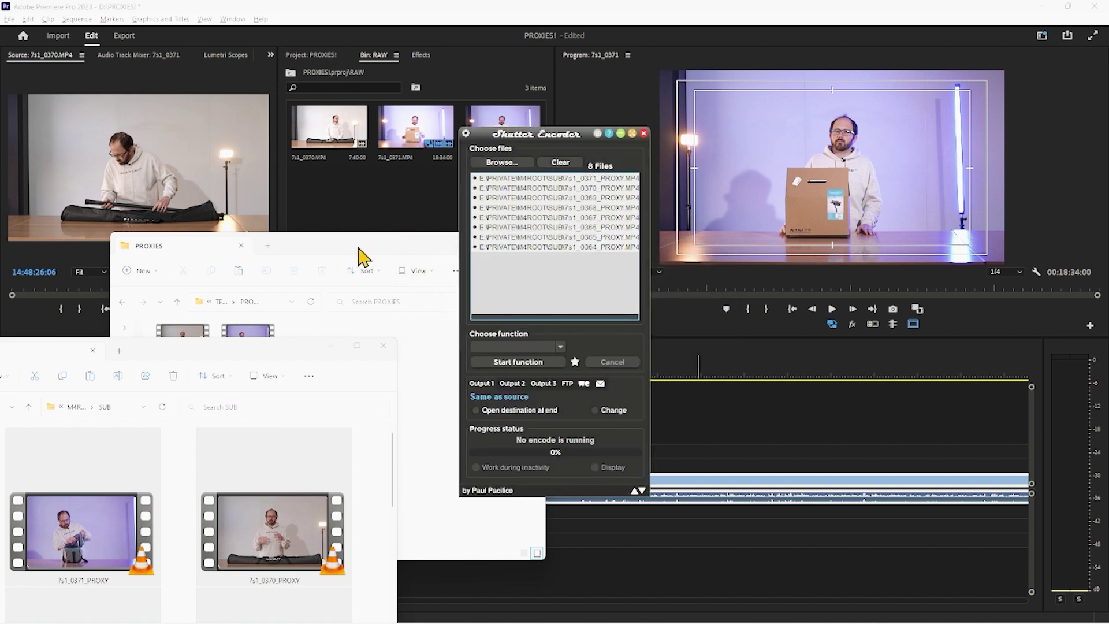
Step: Import the eight full-resolution clips from the CLIP folder into Premiere's RAW bin
left_click_drag(243, 350, 315, 281)
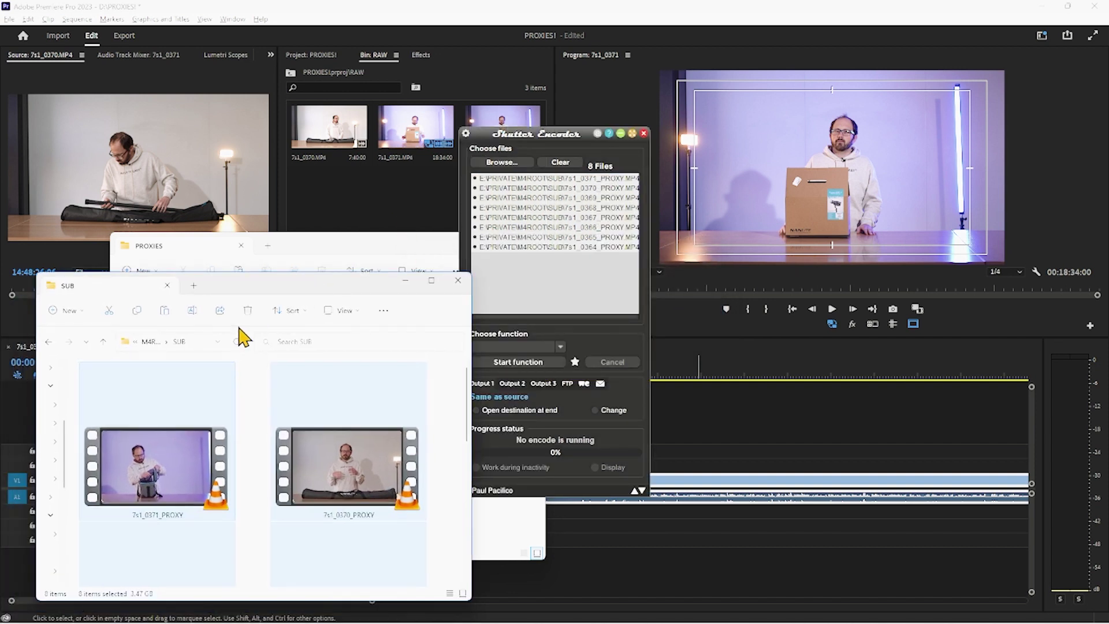
left_click(152, 343)
double_click(98, 397)
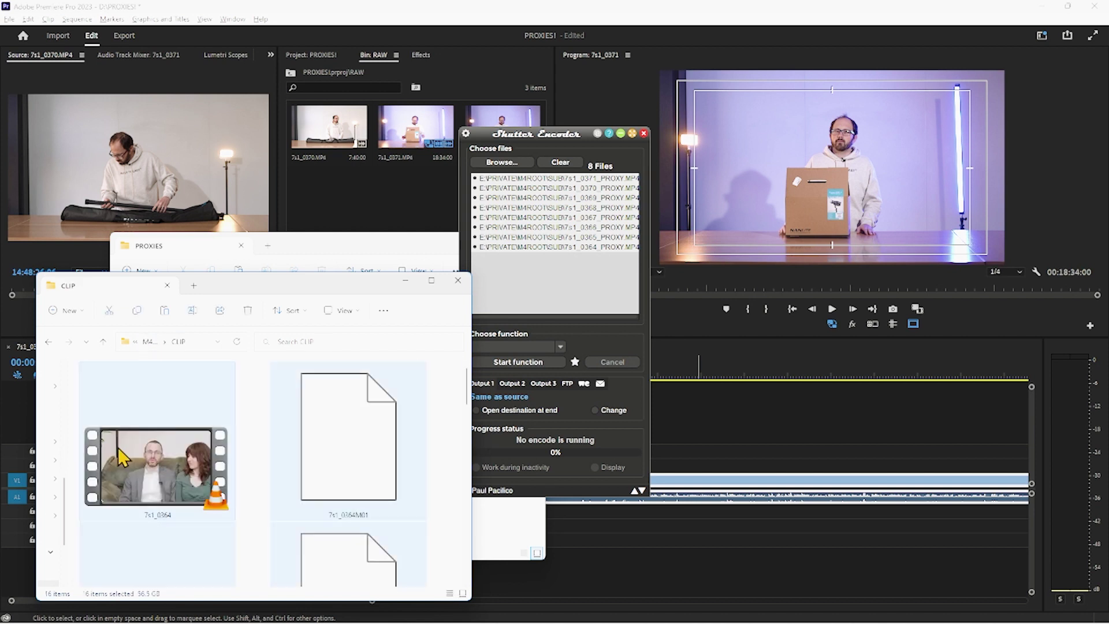
left_click_drag(122, 457, 404, 173)
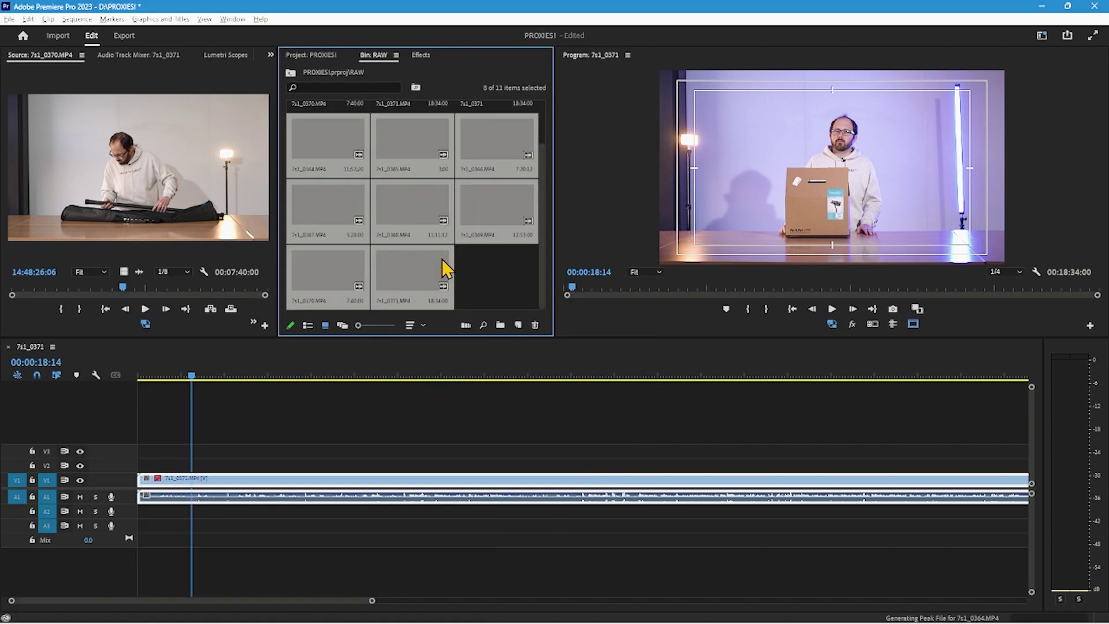
Step: Attach proxies to the eight clips, matching 7s1_0364.MP4 to 7s1_0364_PROXY from SUB
right_click(408, 264)
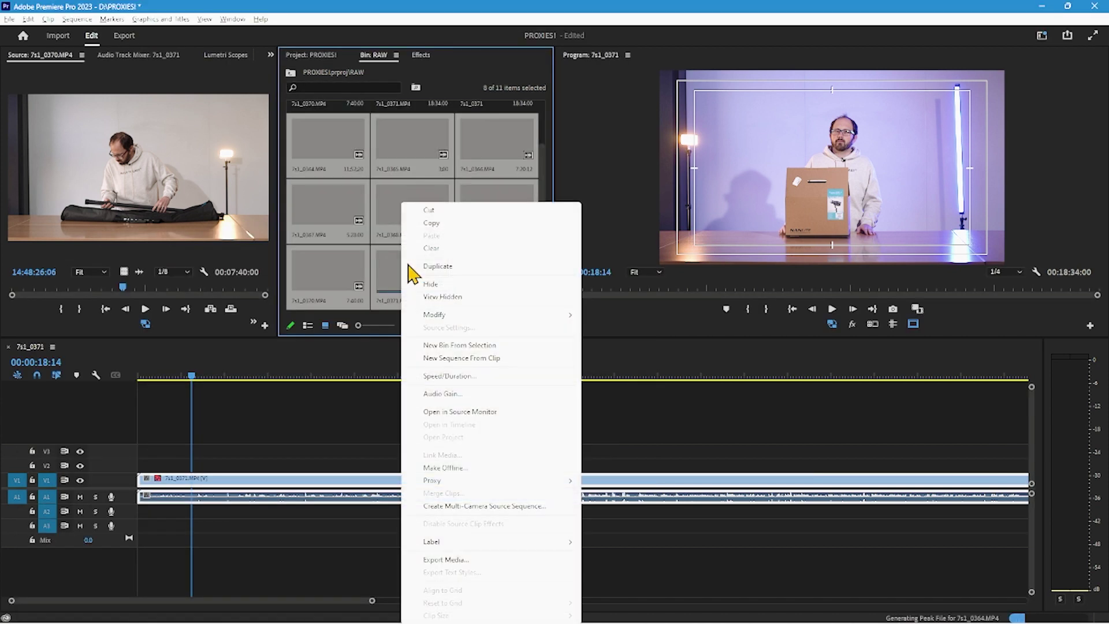
mouse_move(476, 480)
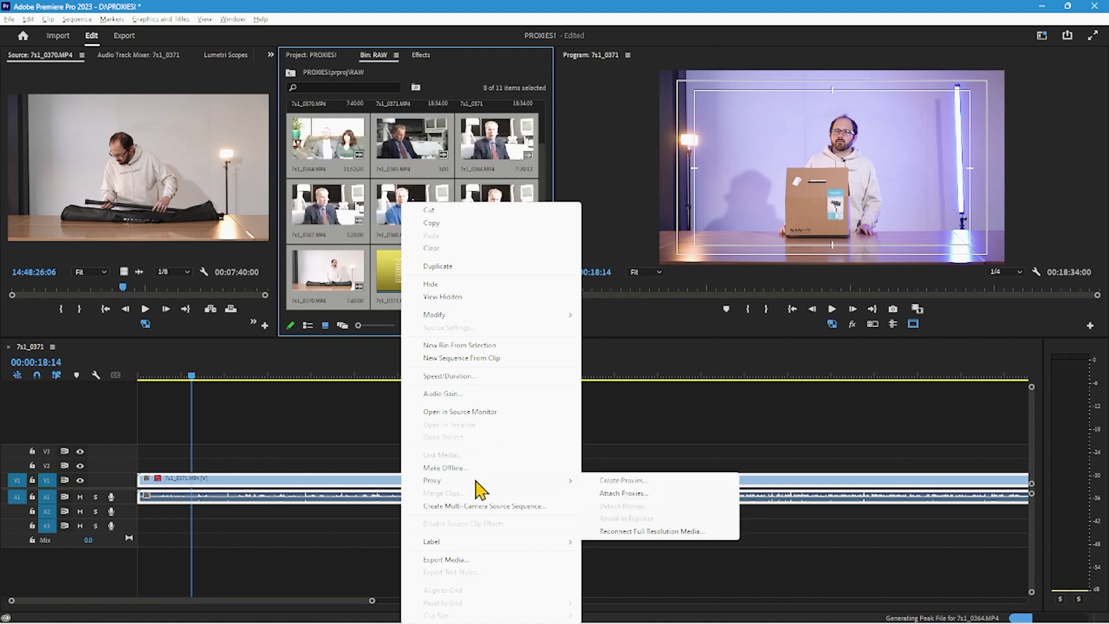
left_click(624, 494)
left_click(923, 490)
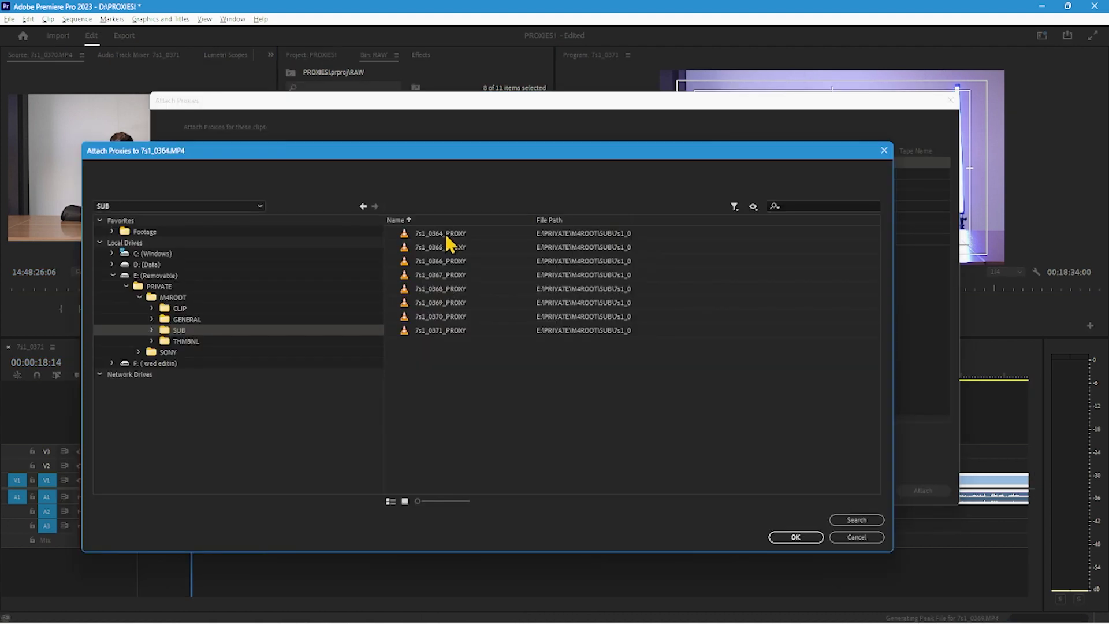
left_click(445, 231)
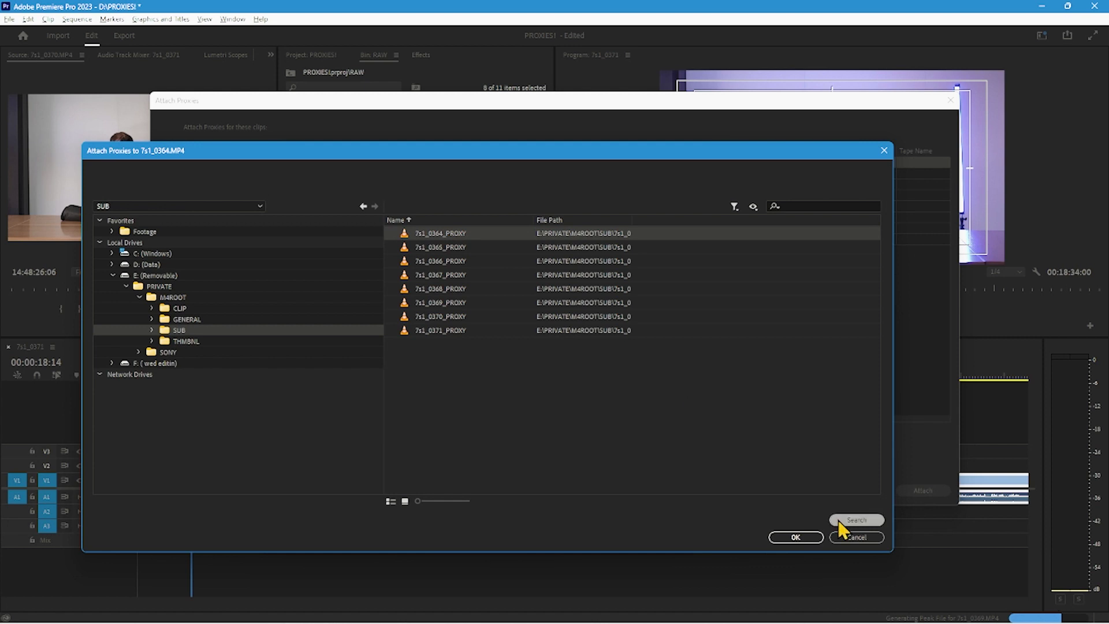
left_click(807, 538)
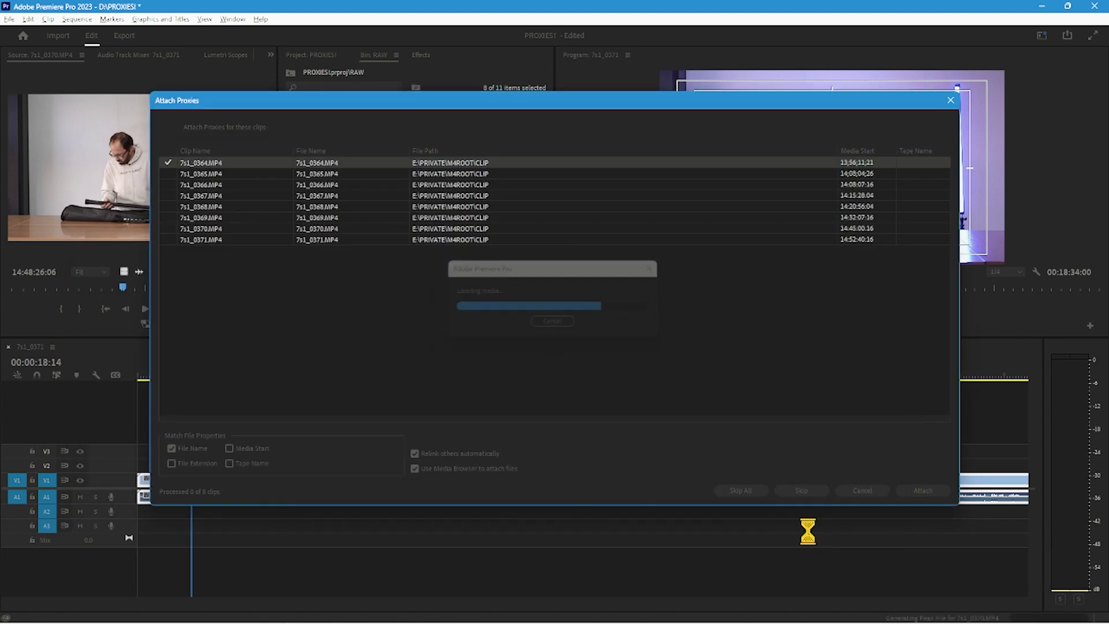